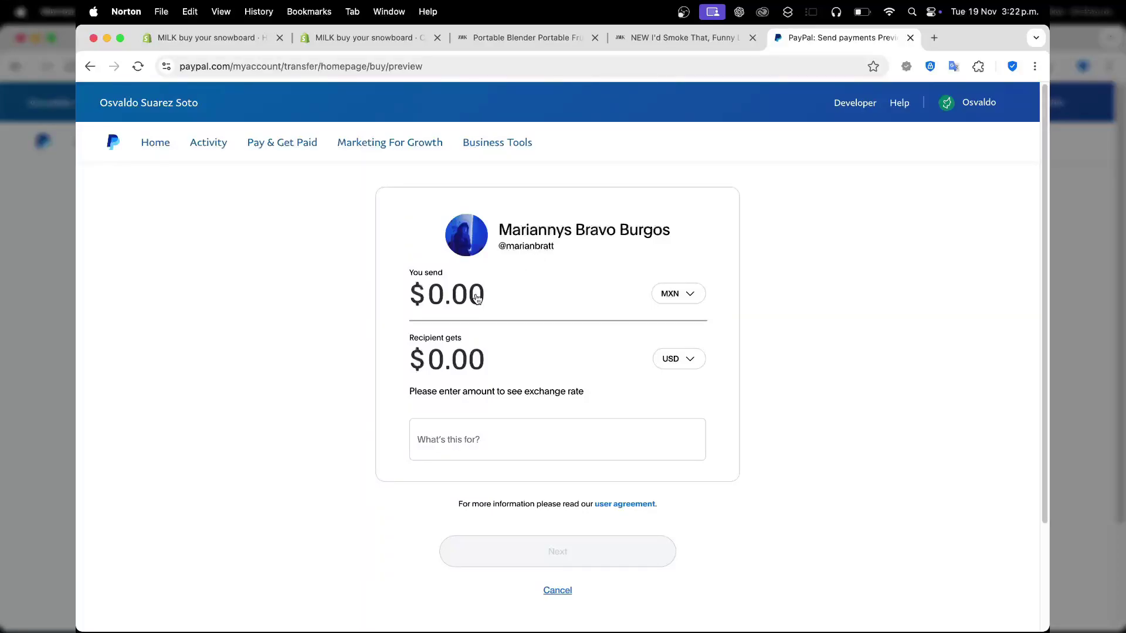
Enter 44.00 MXN as the amount to send and convert it to USD ($2.05).
type("44")
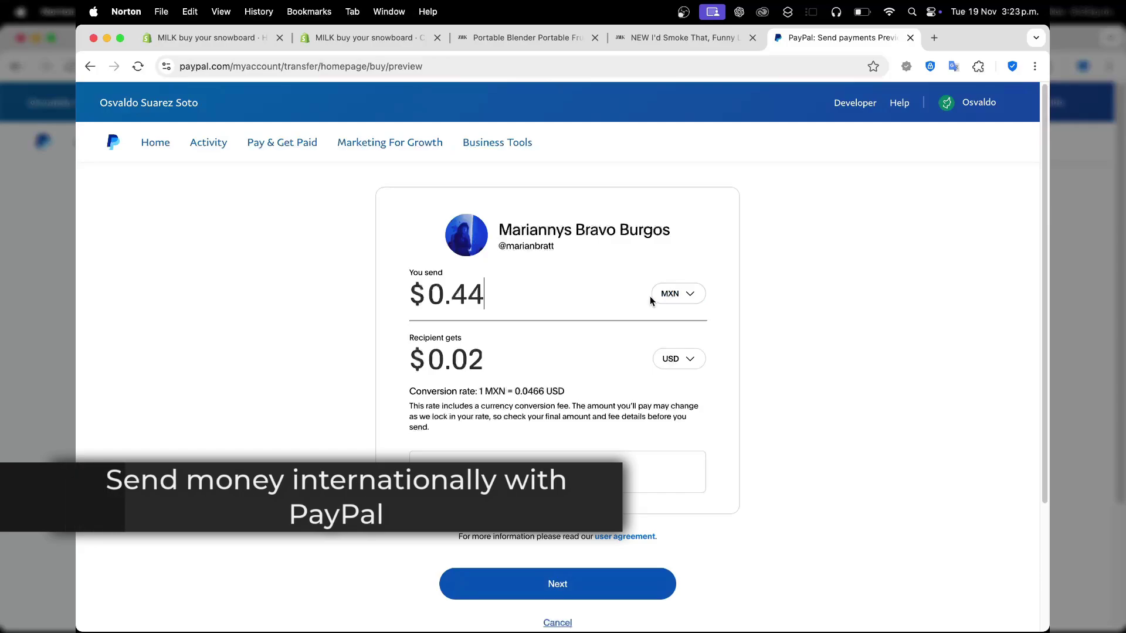
type(".00")
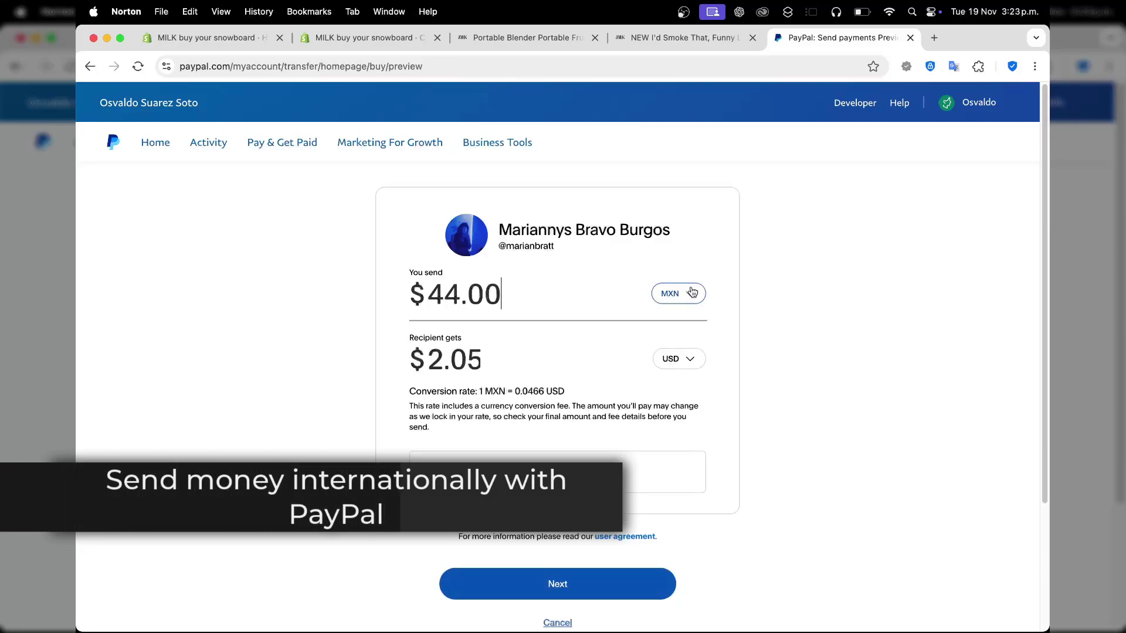
left_click(692, 291)
left_click(697, 444)
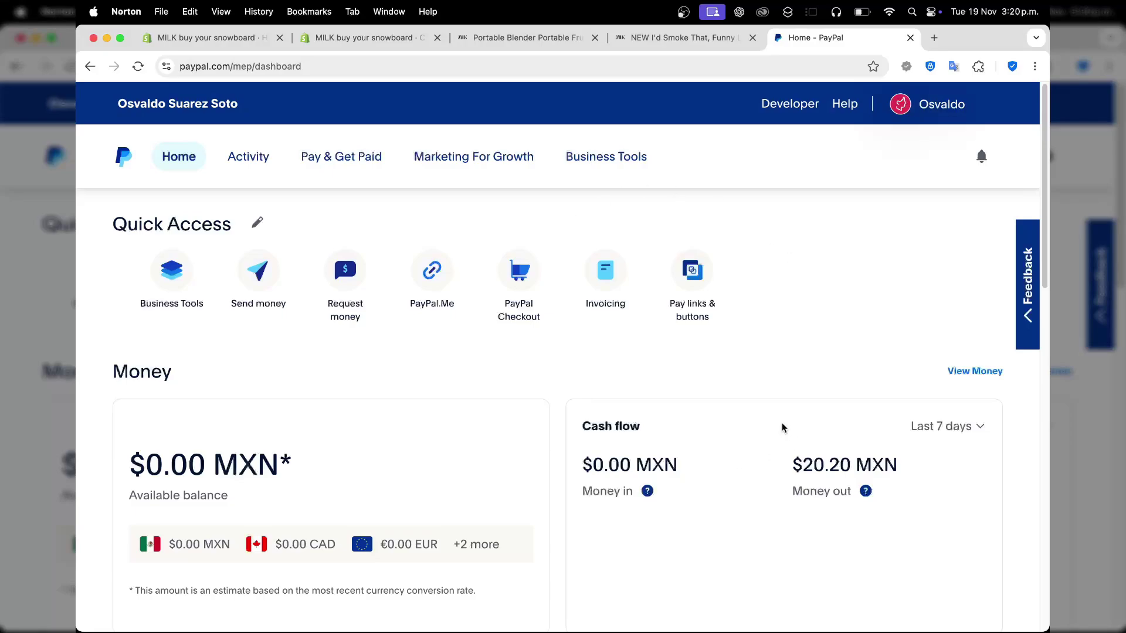
Check Profile Settings from the account menu, then open Account Settings.
scroll(759, 427, "down", 1)
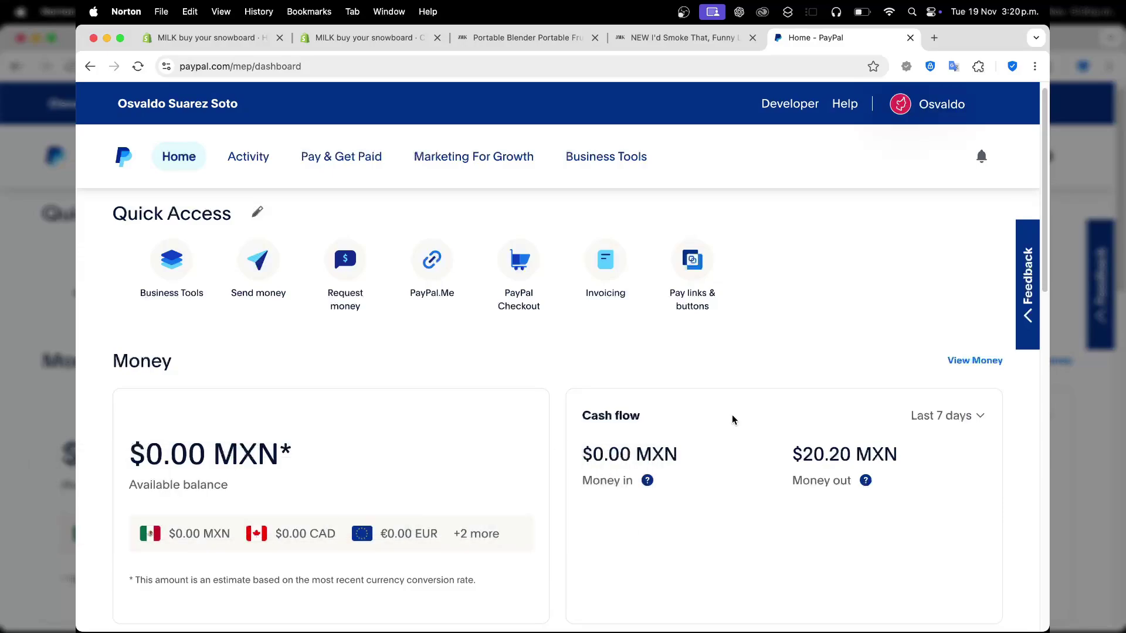
left_click(939, 106)
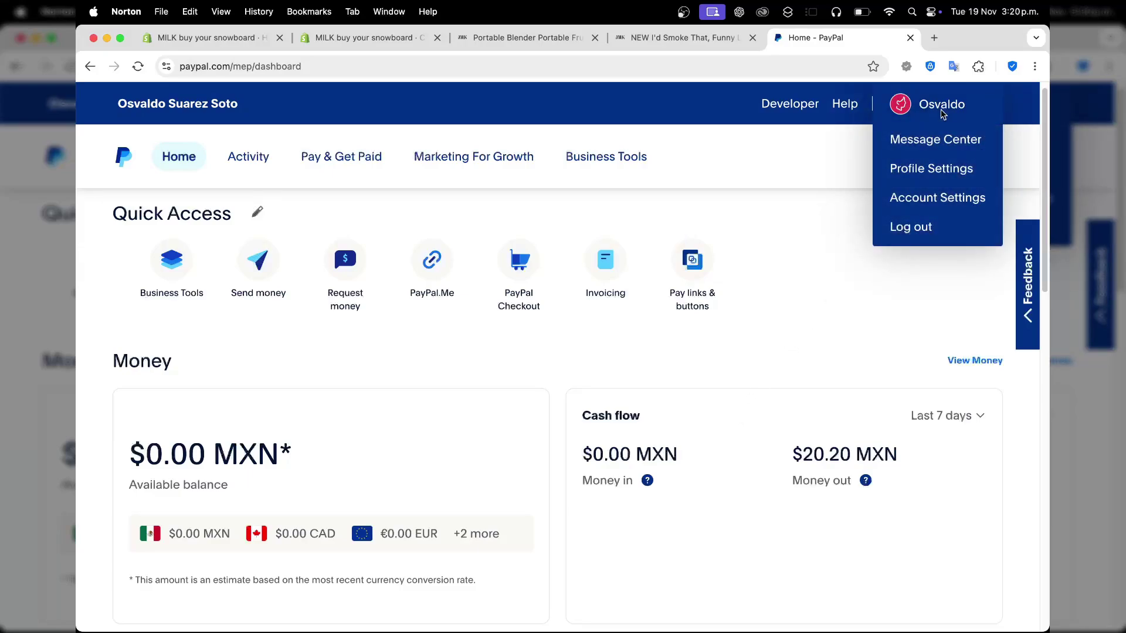
left_click(954, 169)
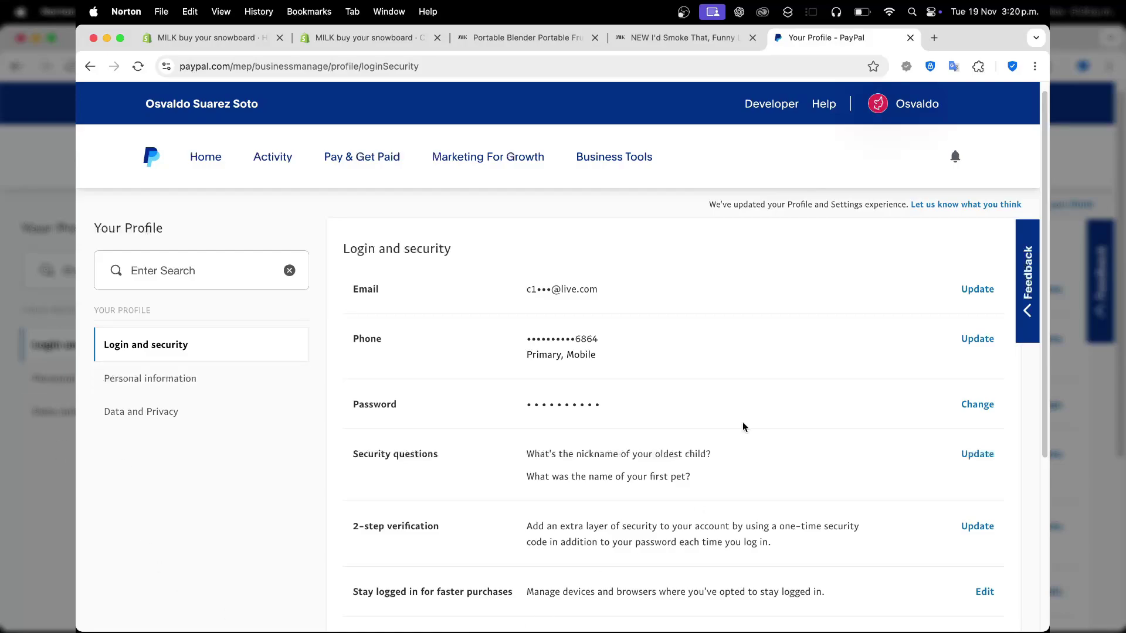
mouse_move(917, 104)
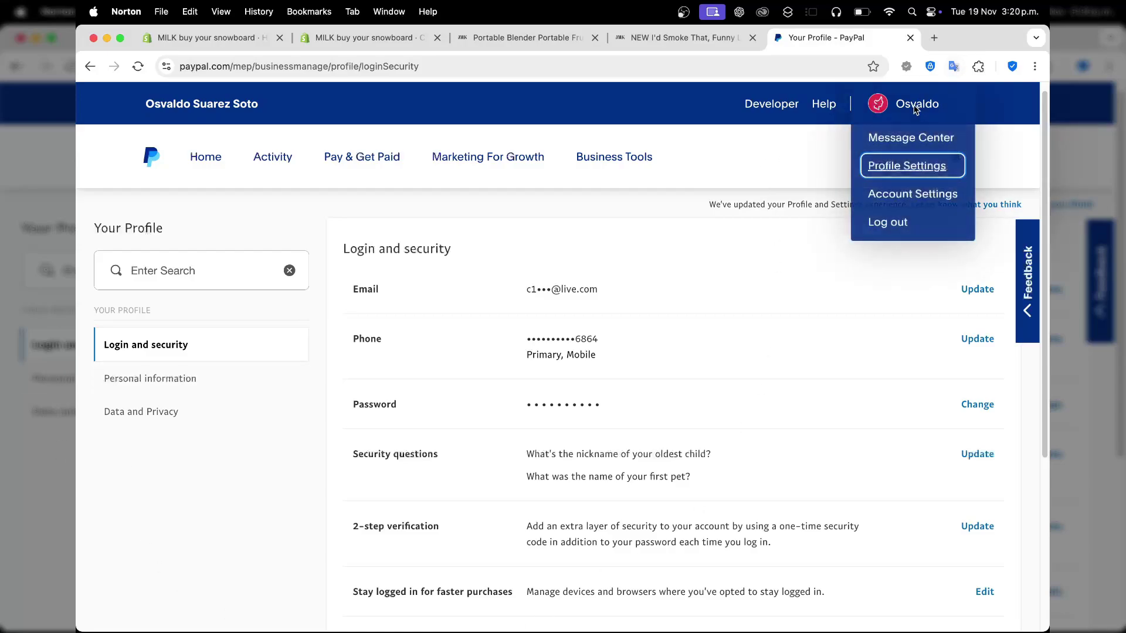
left_click(906, 198)
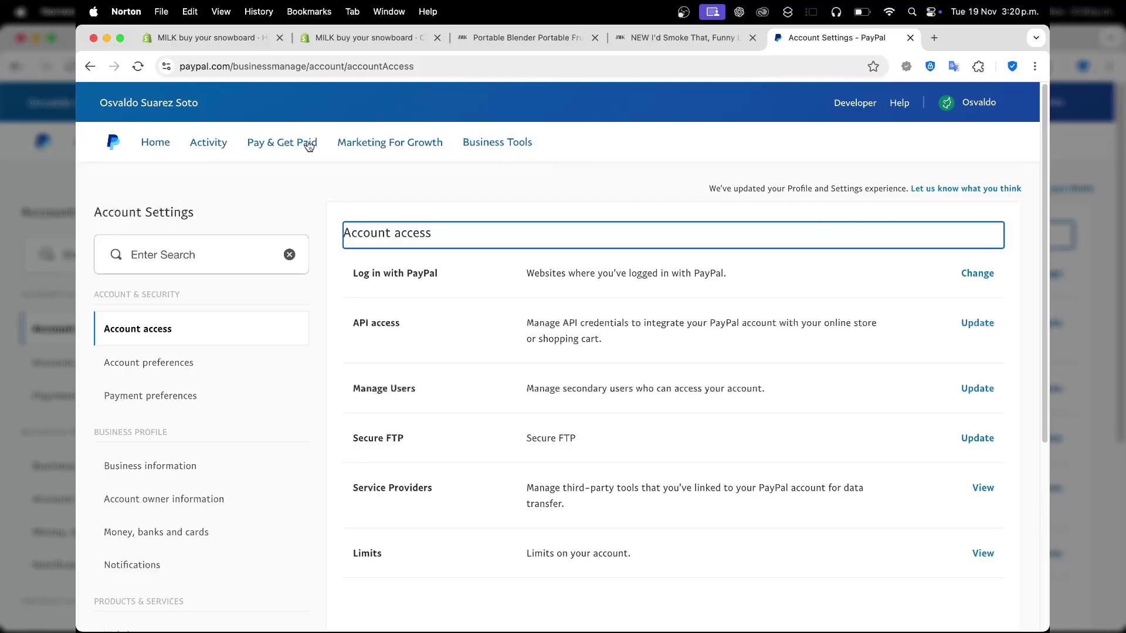
View Banks & Cards under Pay & Get Paid and try the Link a bank Account Number field.
left_click(263, 150)
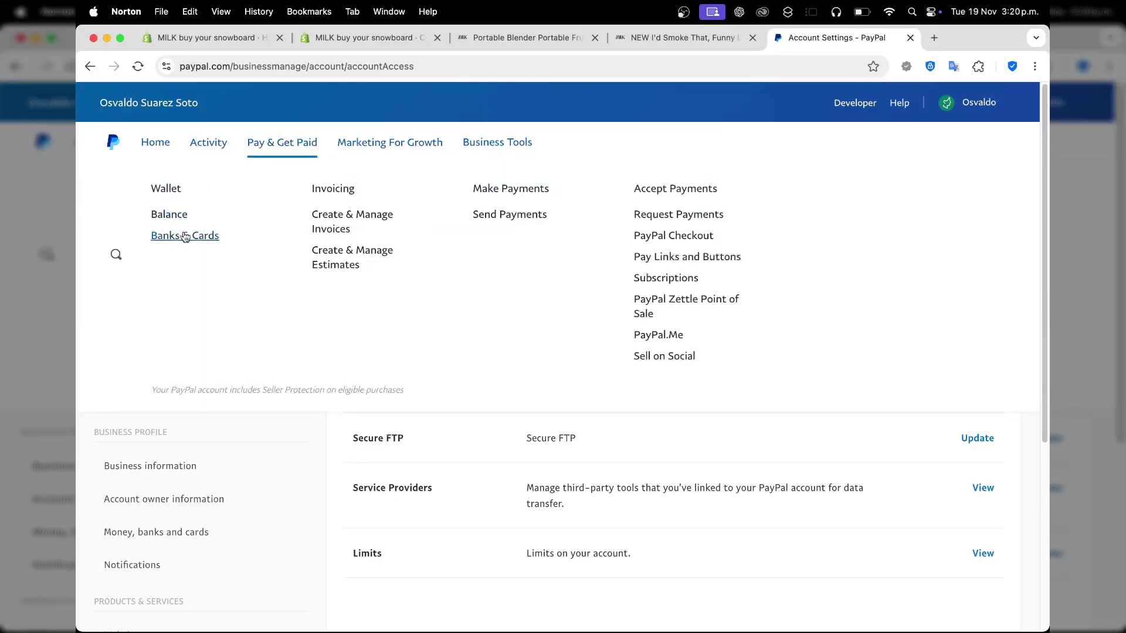
left_click(184, 234)
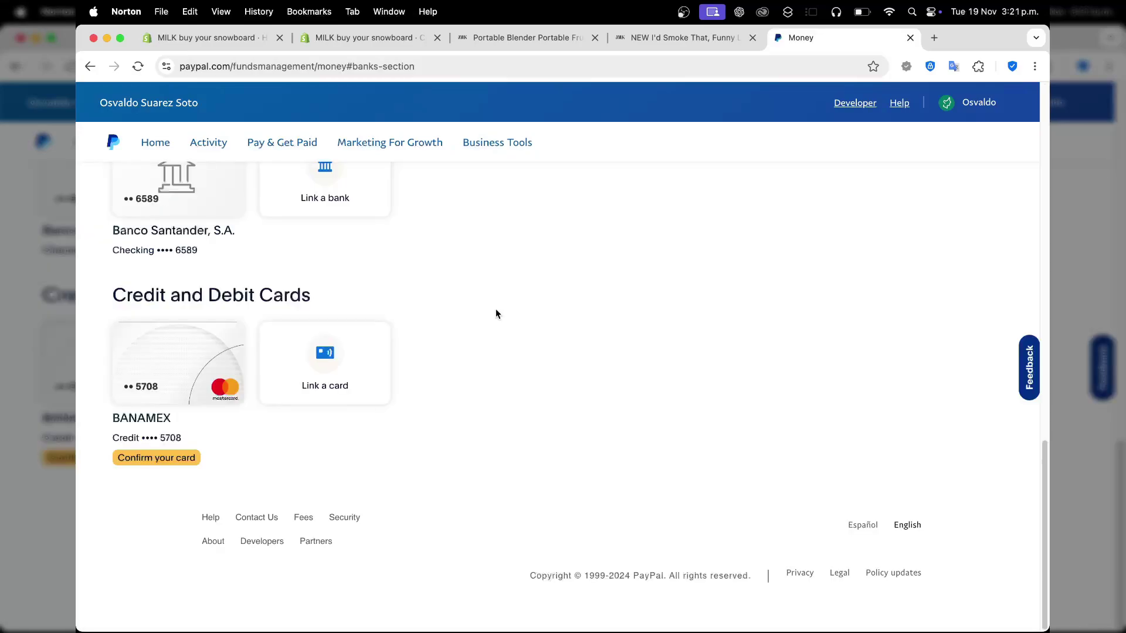
scroll(495, 314, "up", 1)
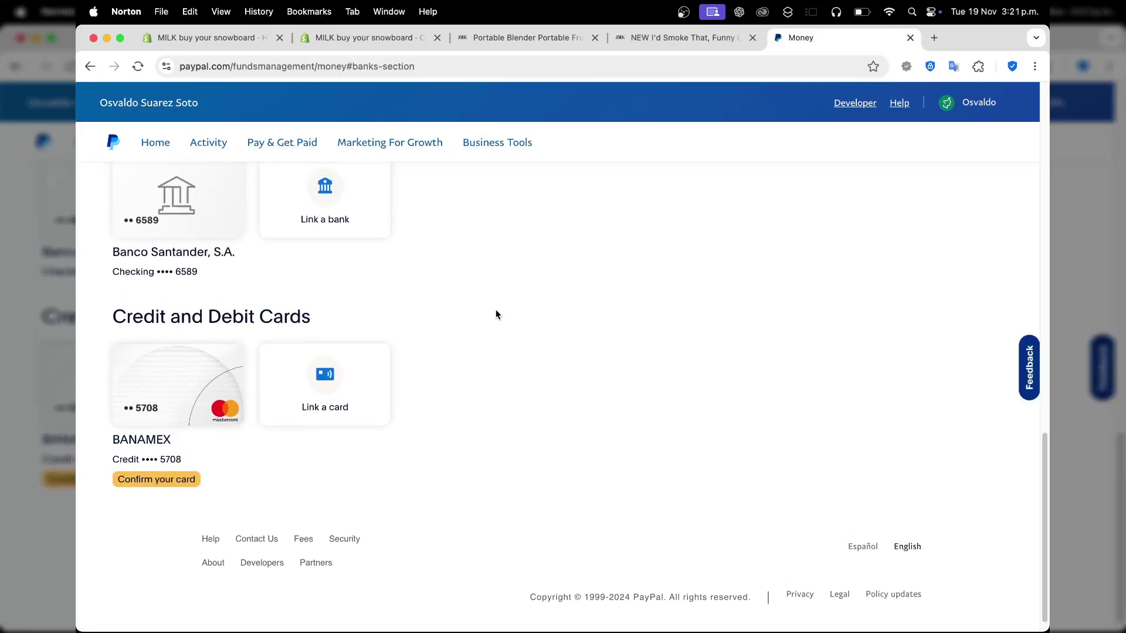
left_click(346, 225)
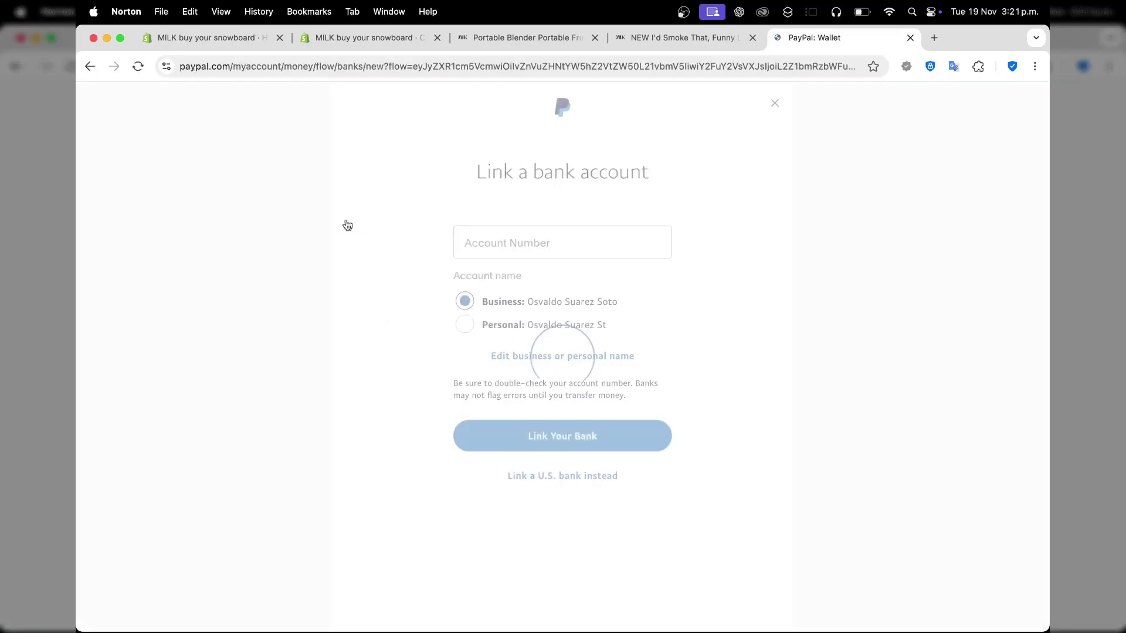
left_click(568, 251)
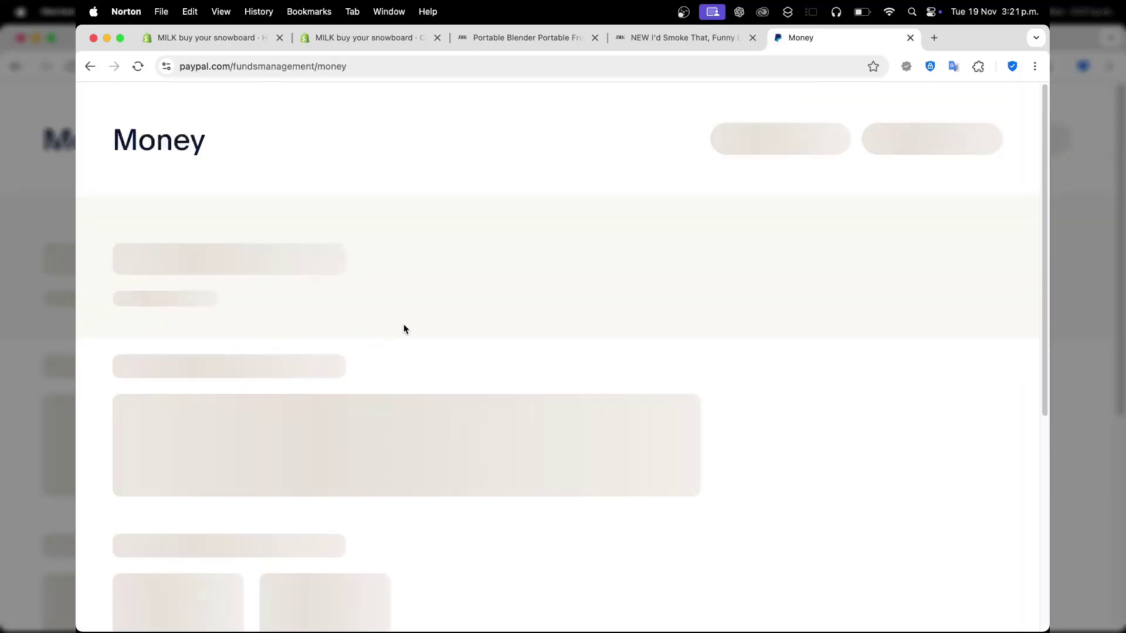
scroll(379, 343, "down", 2)
scroll(378, 343, "down", 10)
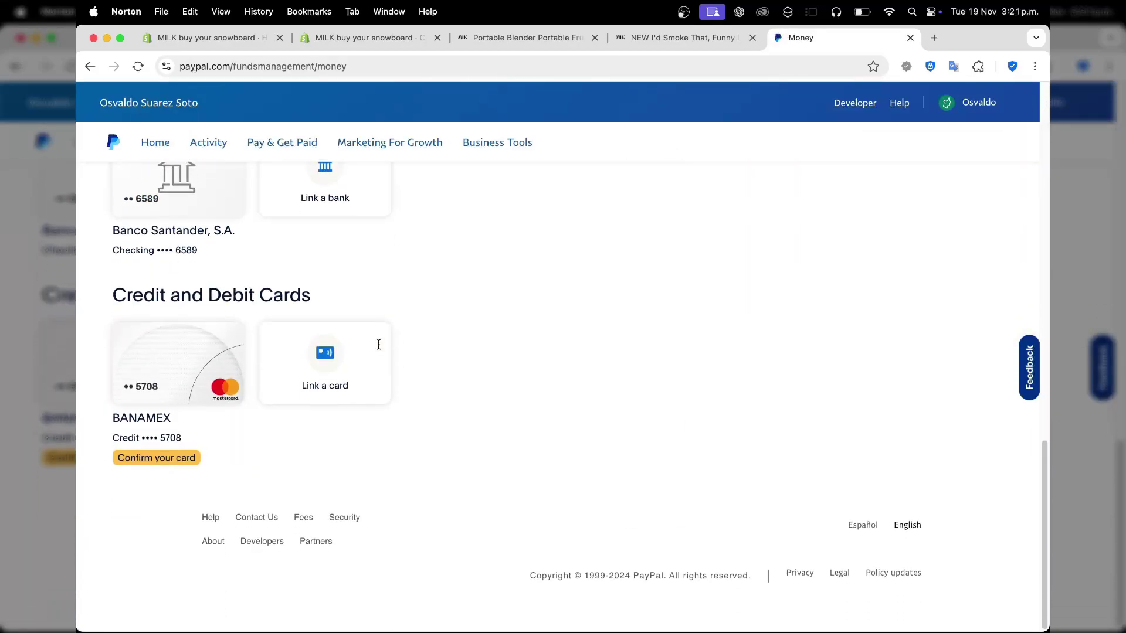
left_click_drag(117, 456, 202, 466)
left_click(153, 380)
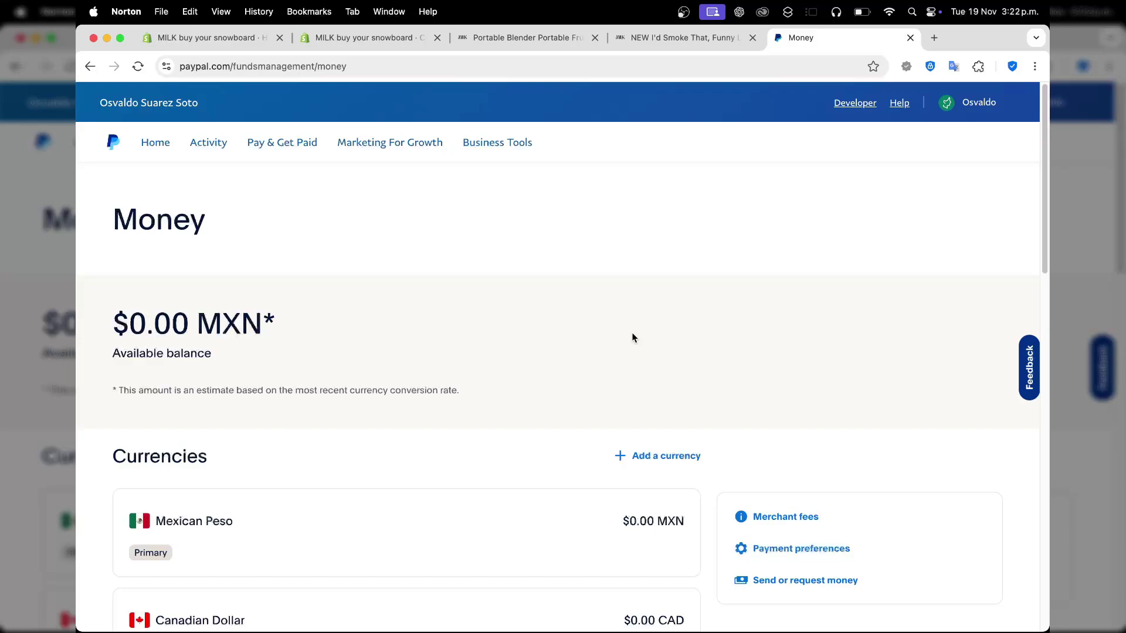
Start a new payment via Pay & Get Paid > Send Payments.
left_click(289, 154)
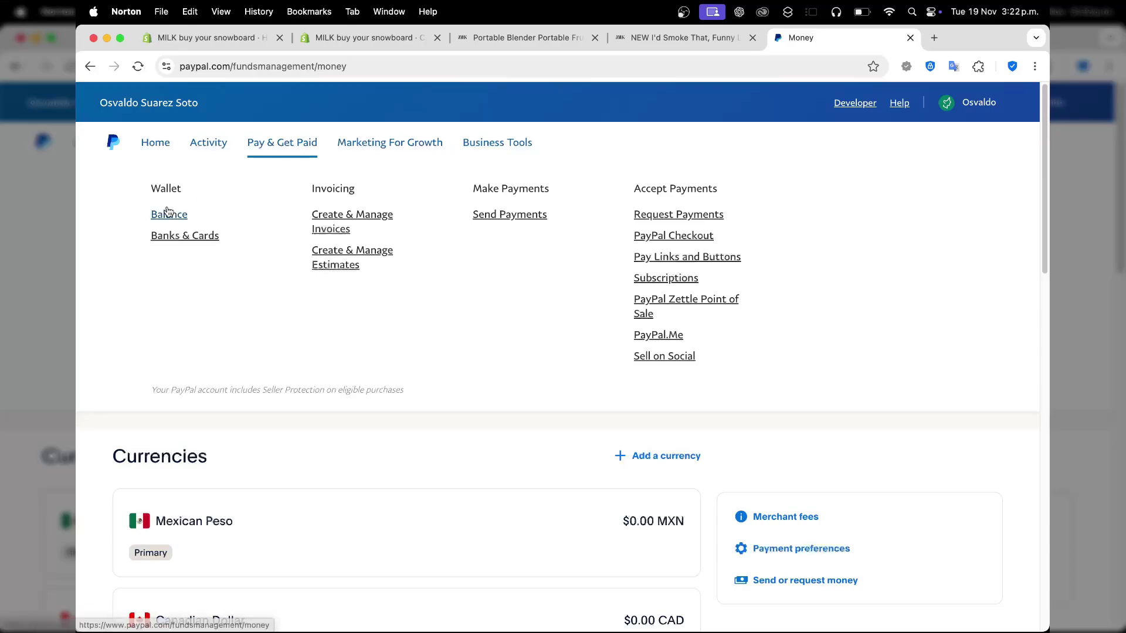
left_click(523, 216)
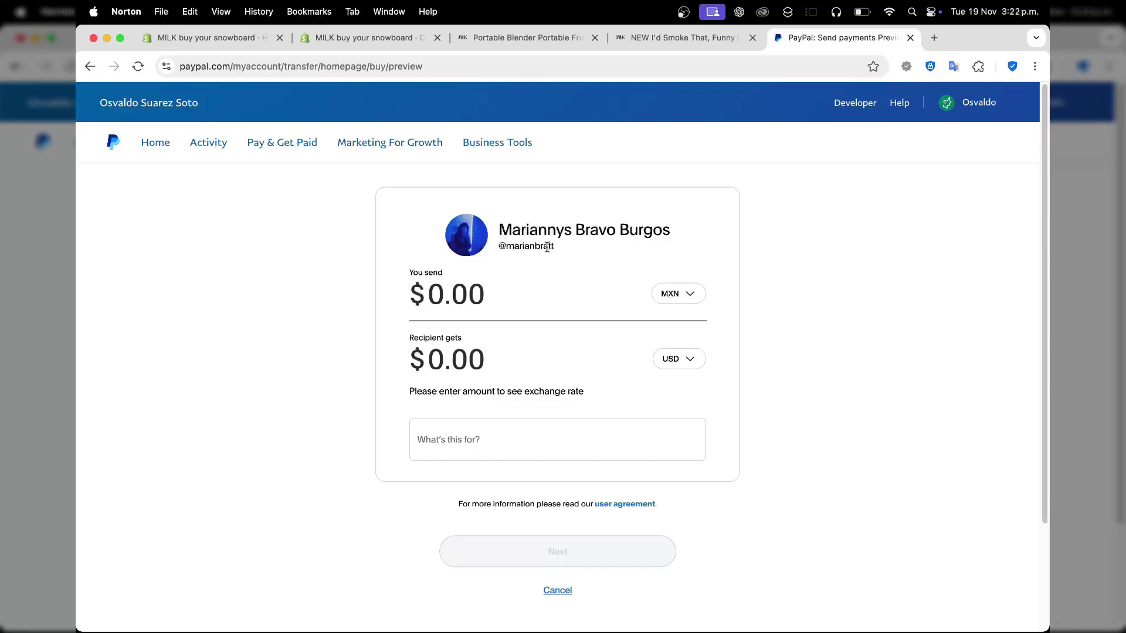
Enter 44.00 MXN, convert it to $2.05 USD, and continue with Next.
left_click(477, 299)
type("44")
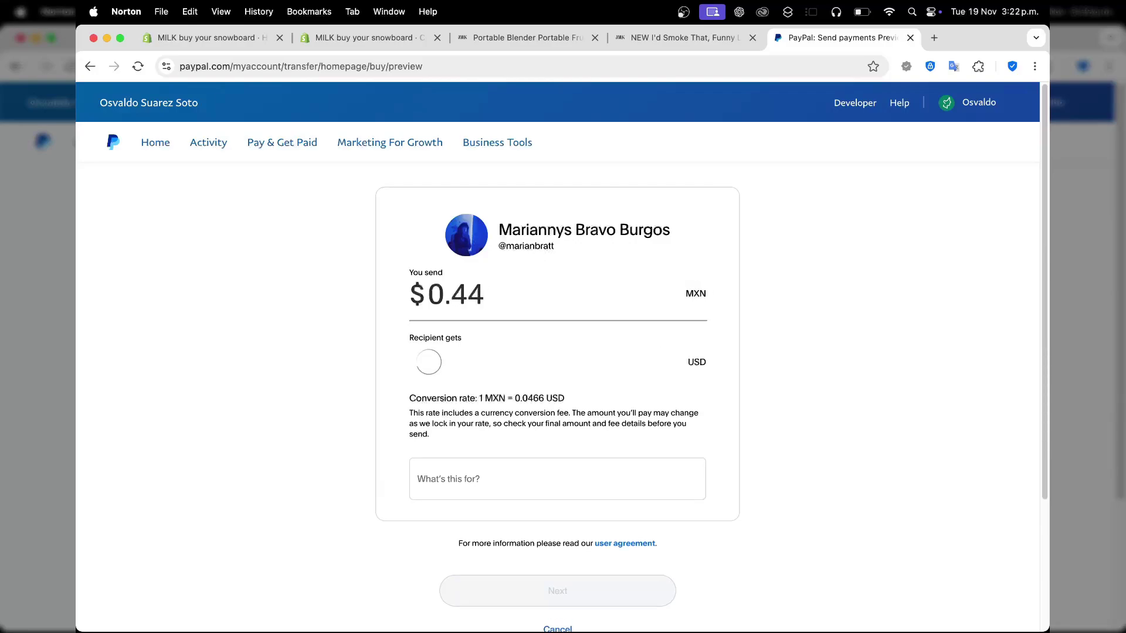
type(".0")
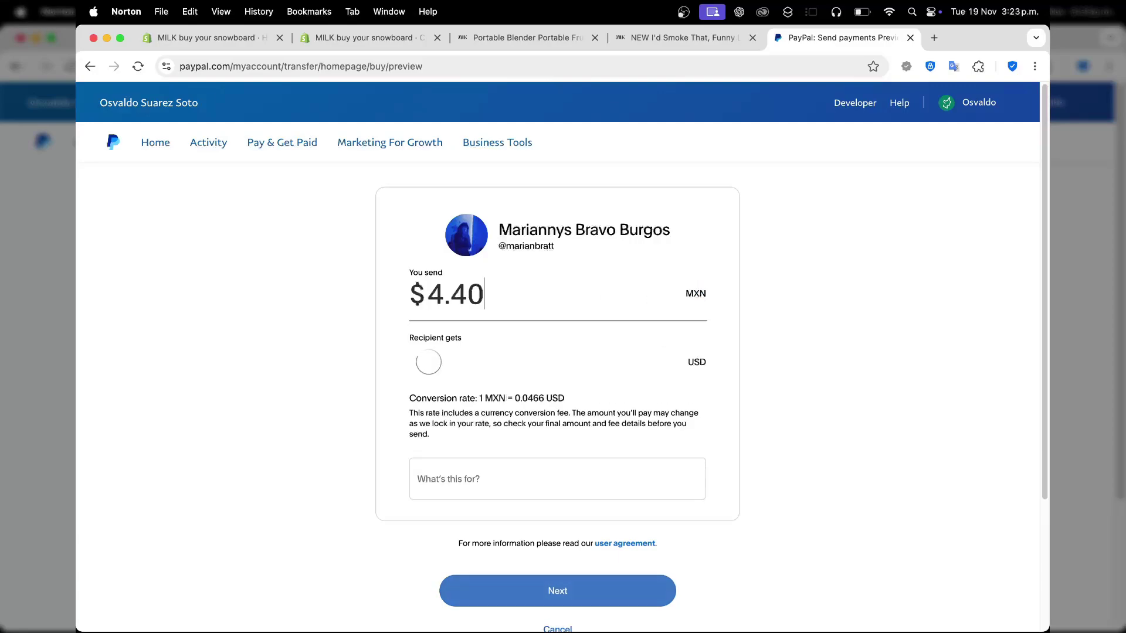
type("0")
left_click(677, 293)
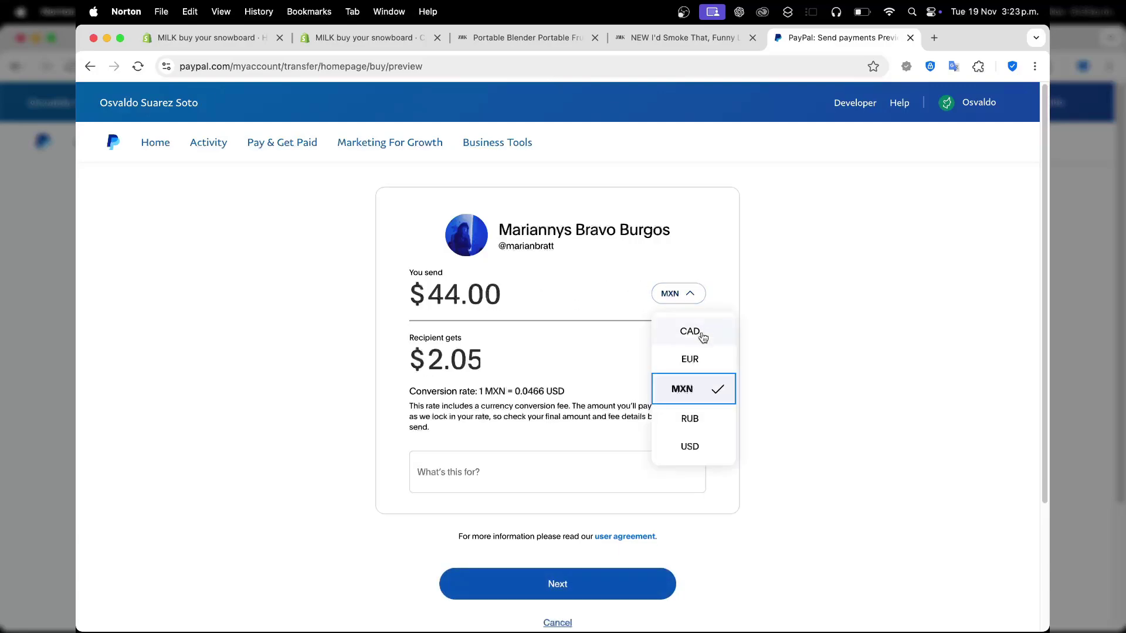
left_click(699, 445)
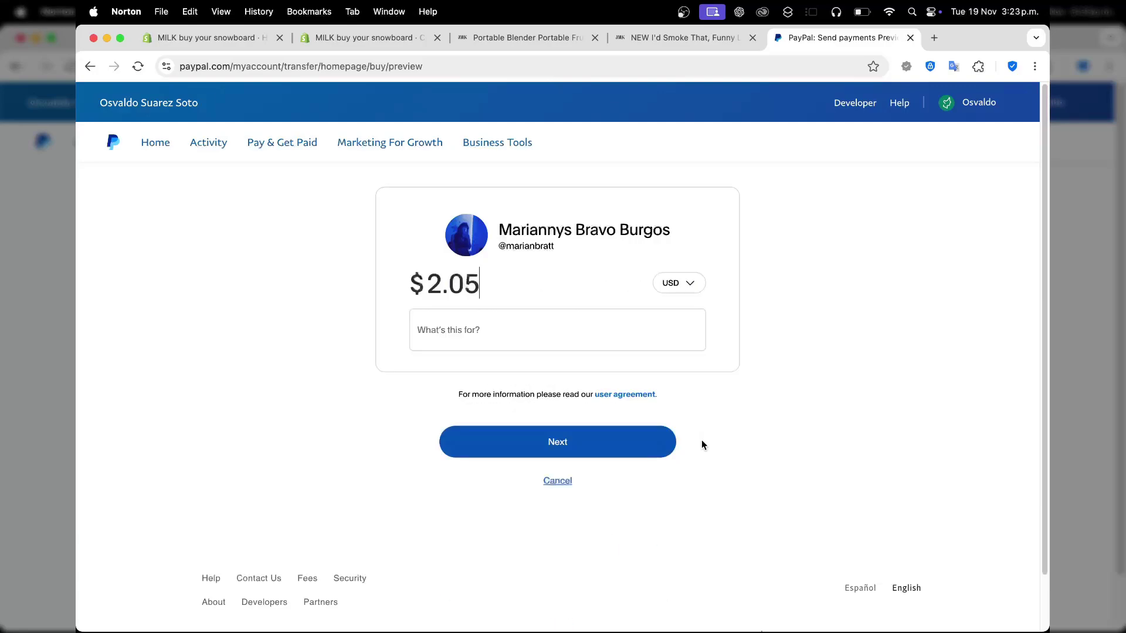
left_click(508, 318)
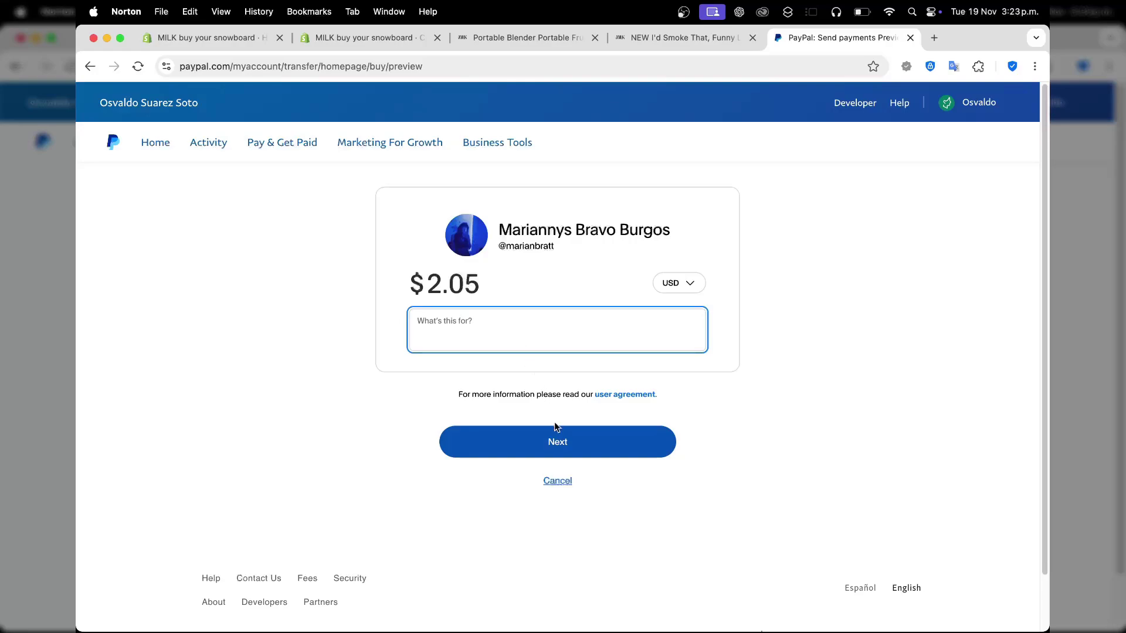
left_click(556, 432)
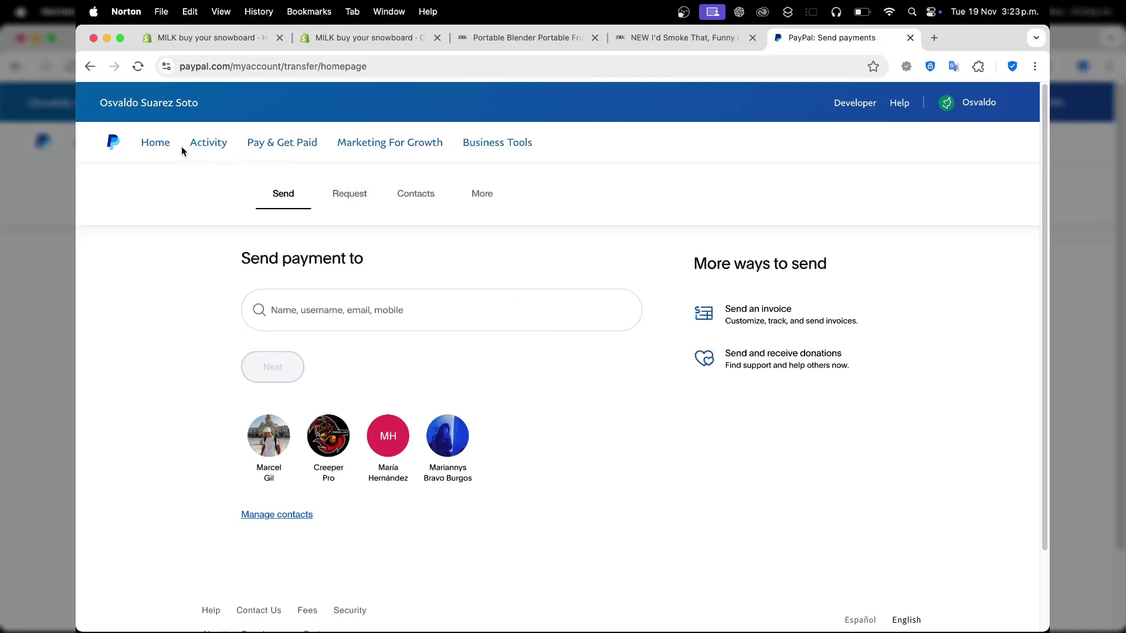
Bring up the Activity menu in the top navigation.
mouse_move(195, 152)
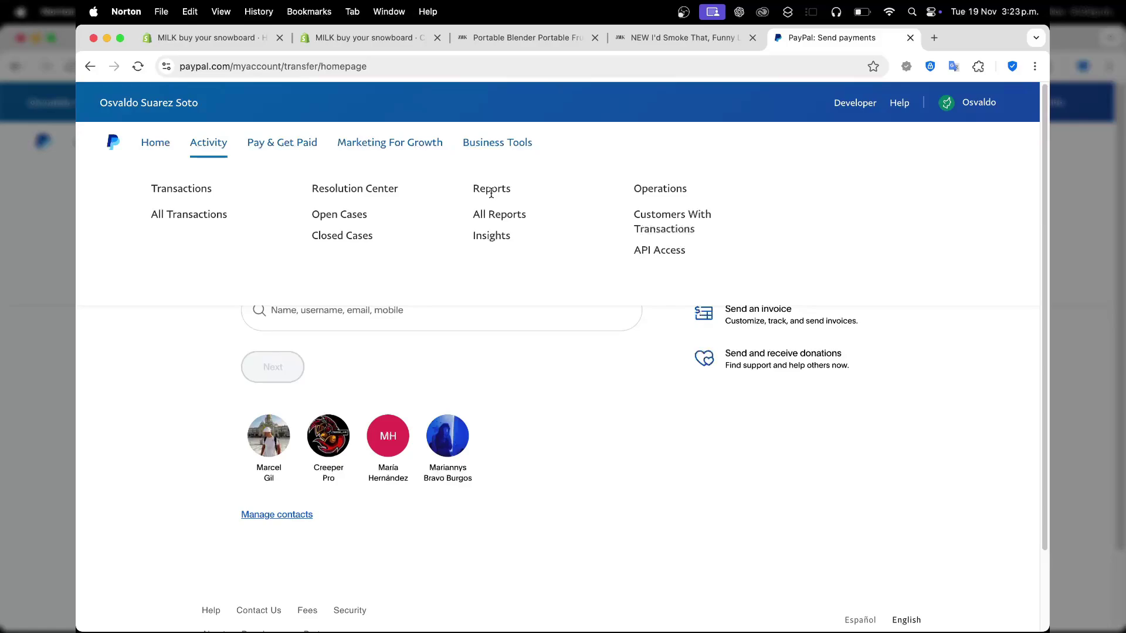
Open All Transactions and expand the 14/11/2024 $1.00 USD purchase to see its conversion entries.
left_click(202, 215)
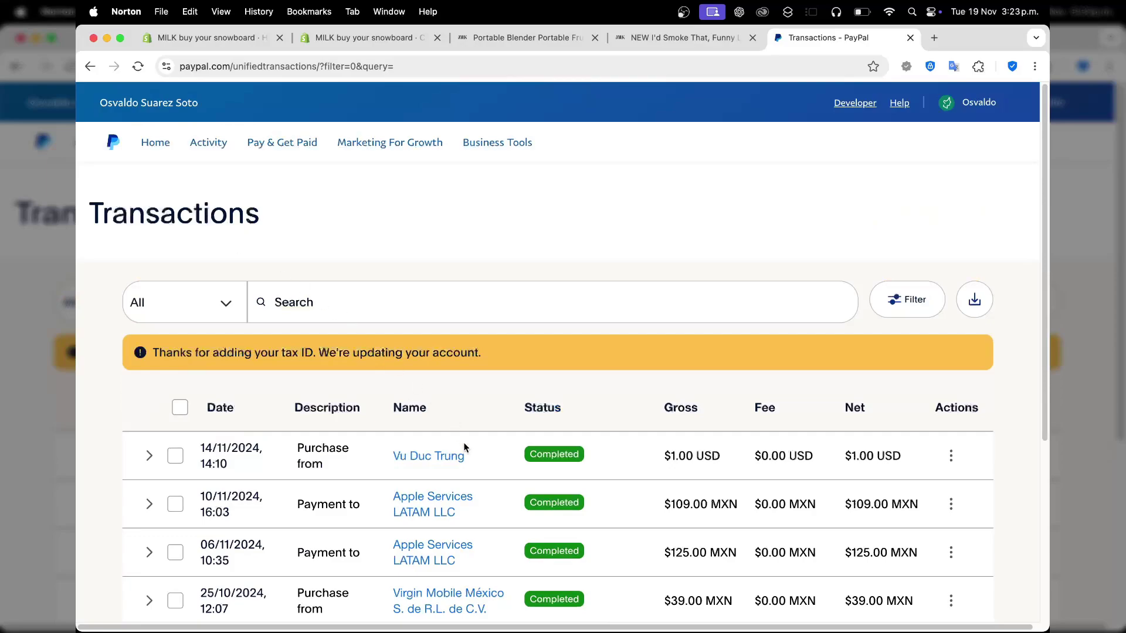
left_click(517, 444)
scroll(517, 445, "down", 2)
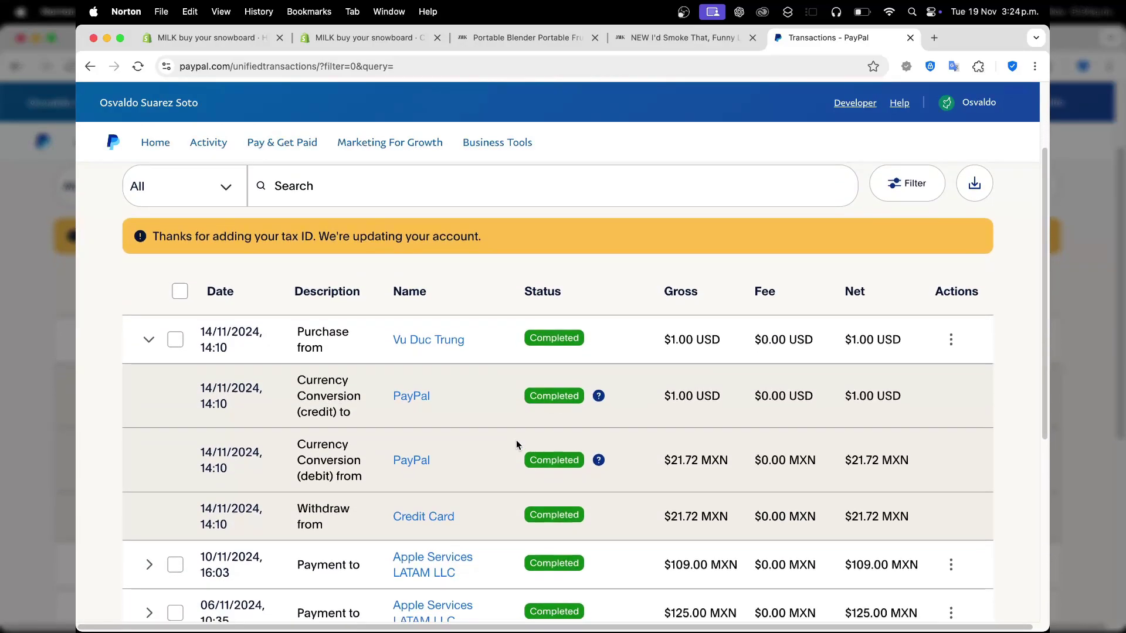
scroll(516, 444, "down", 1)
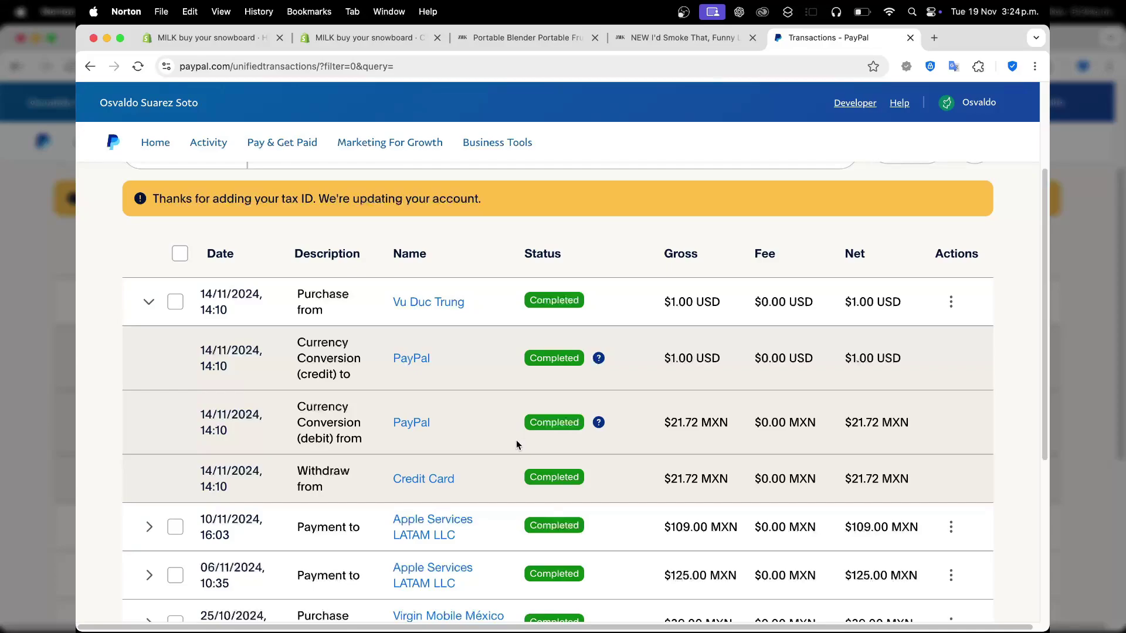
scroll(505, 425, "down", 5)
scroll(508, 311, "up", 10)
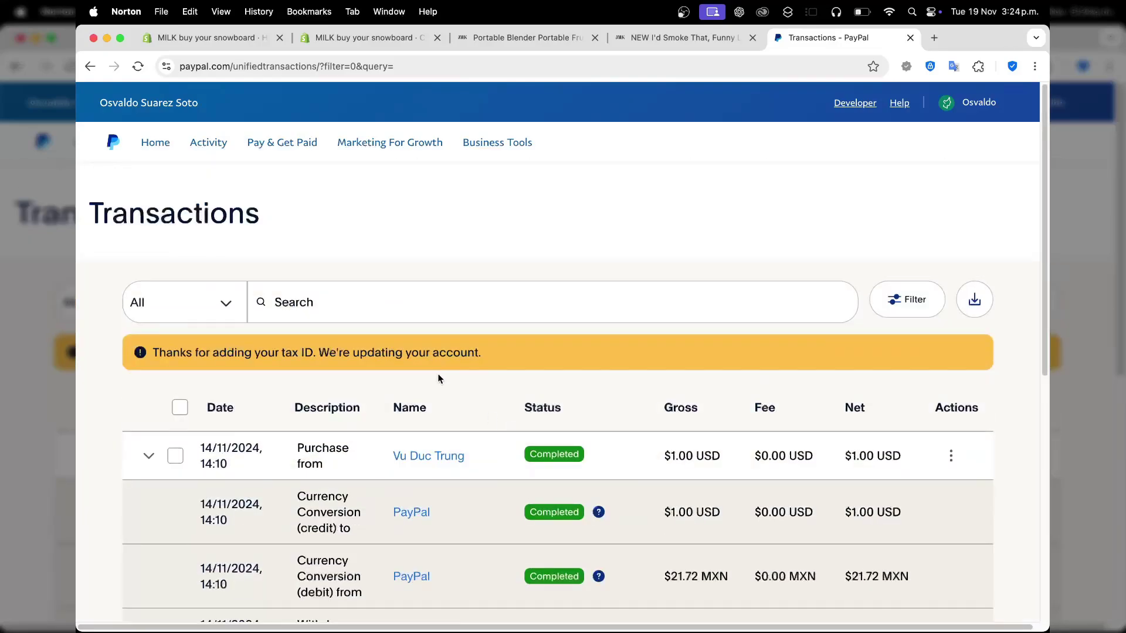
Return to Home and highlight the $0.00 MXN available balance on the Money card.
left_click(156, 155)
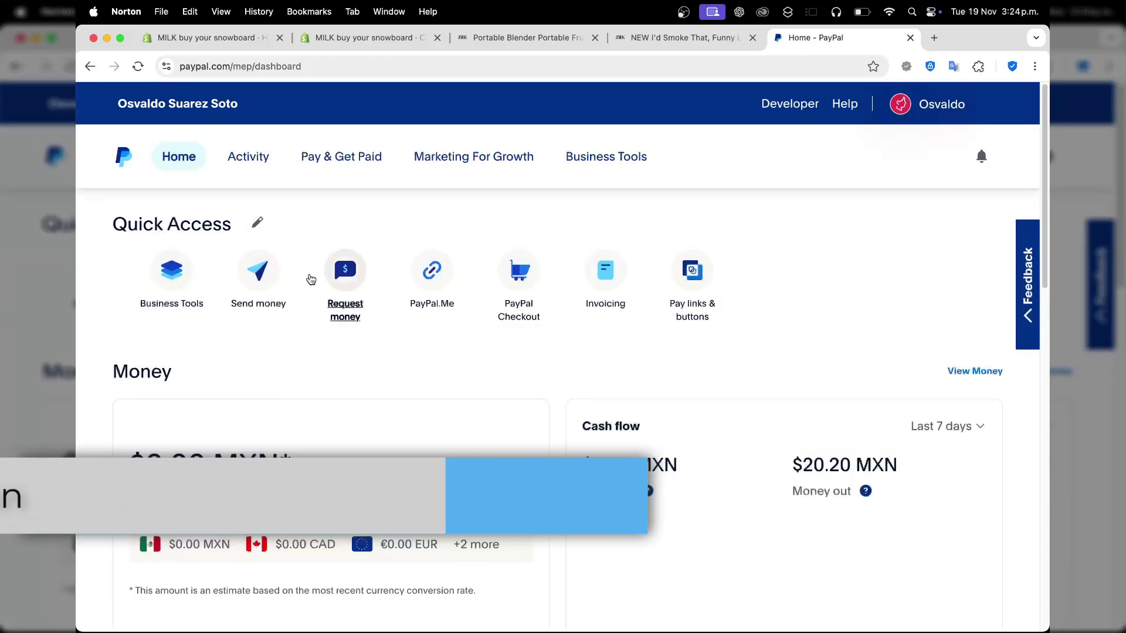
scroll(309, 291, "down", 2)
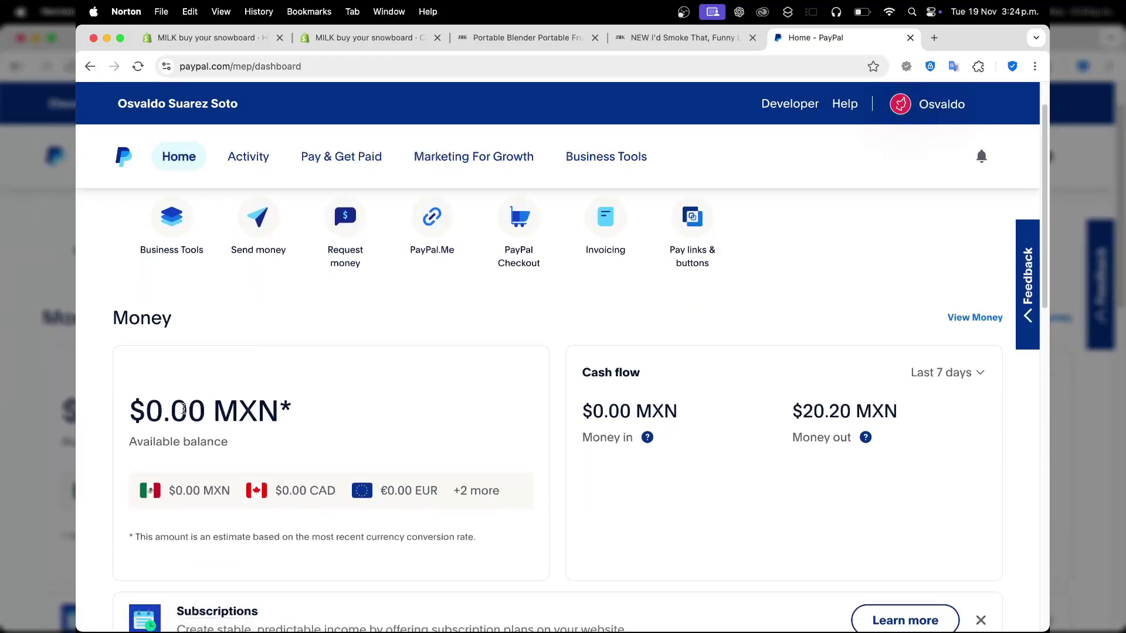
left_click_drag(130, 414, 377, 411)
left_click(378, 410)
left_click_drag(216, 398, 293, 414)
left_click(284, 410)
scroll(490, 492, "down", 1)
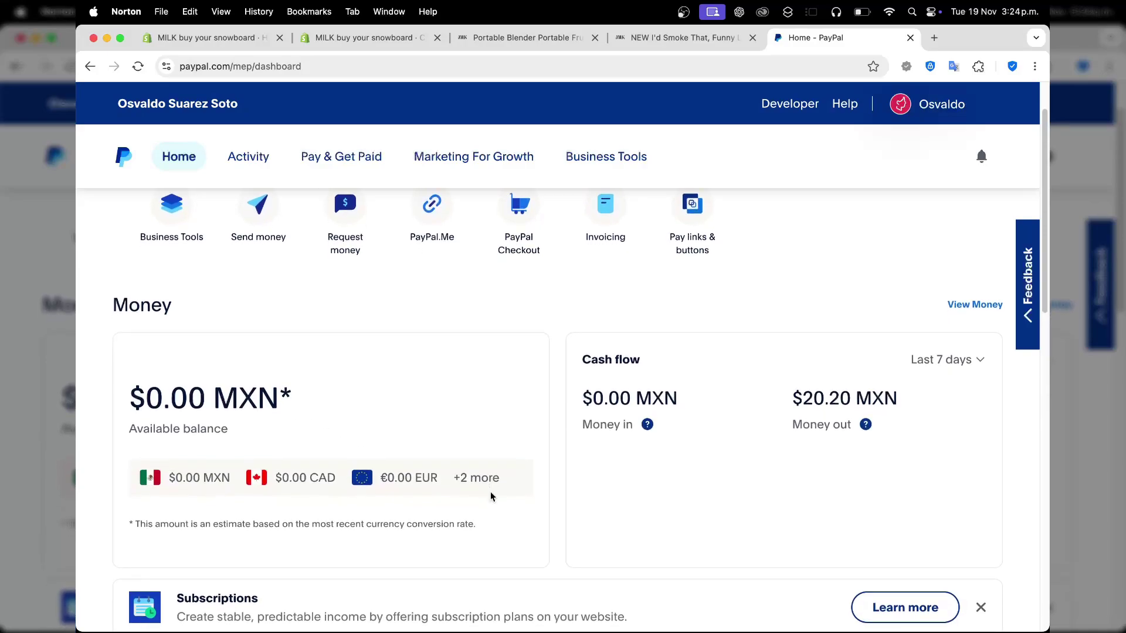